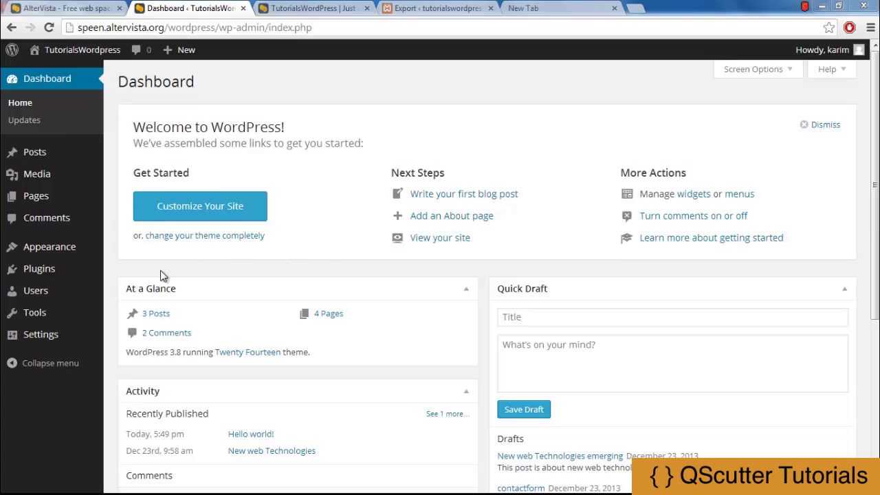
Search for the plugin "wp-db backup" among the plugins available to add.
{"action": "mouse_move", "coordinate": [41, 274]}
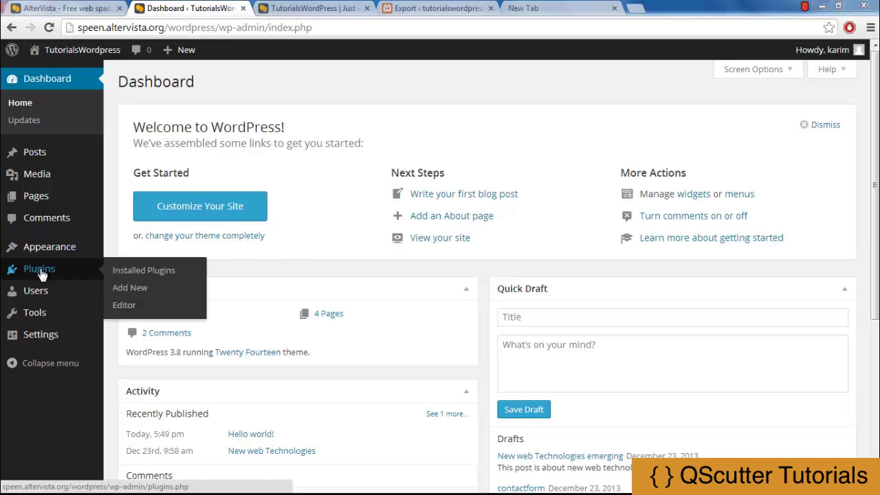
{"action": "left_click", "coordinate": [137, 289]}
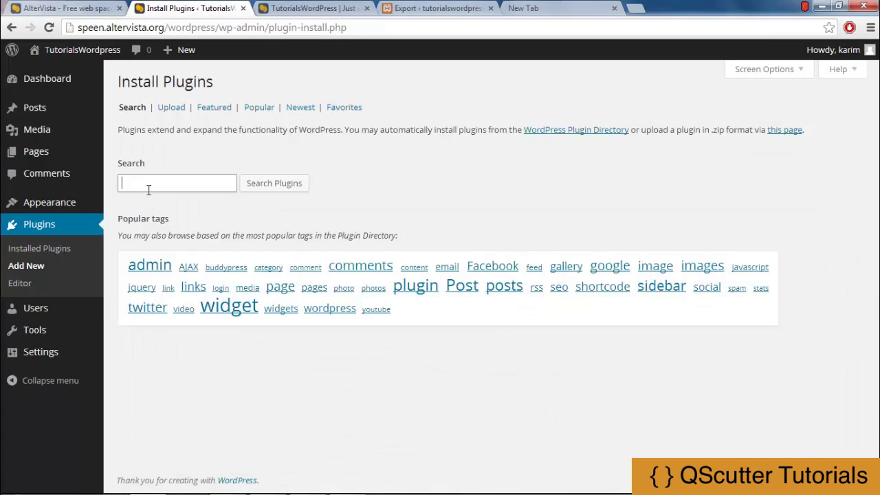
{"action": "left_click", "coordinate": [149, 186]}
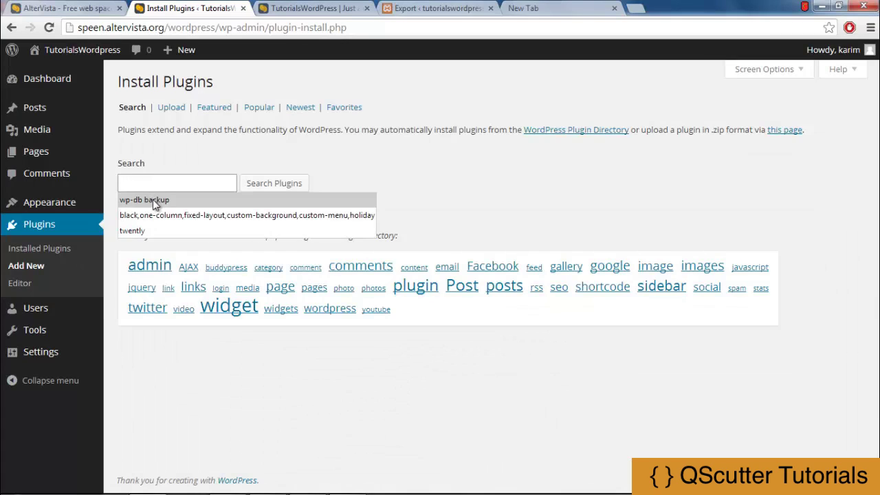
{"action": "left_click", "coordinate": [153, 200]}
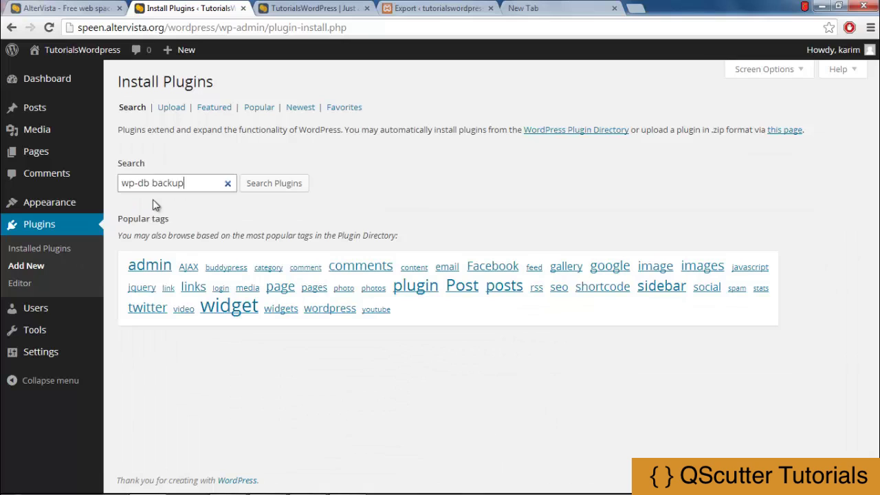
{"action": "left_click", "coordinate": [287, 187]}
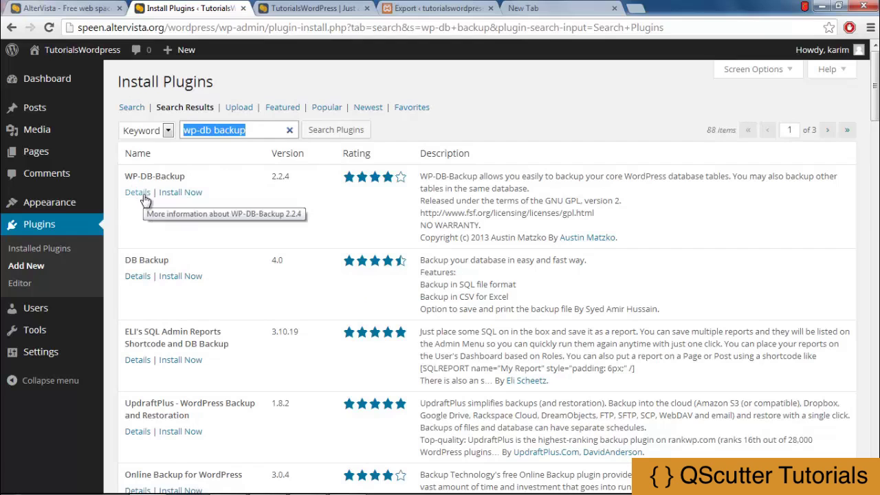
Install the WP-DB-Backup 2.2.4 plugin and activate it.
{"action": "left_click", "coordinate": [189, 198]}
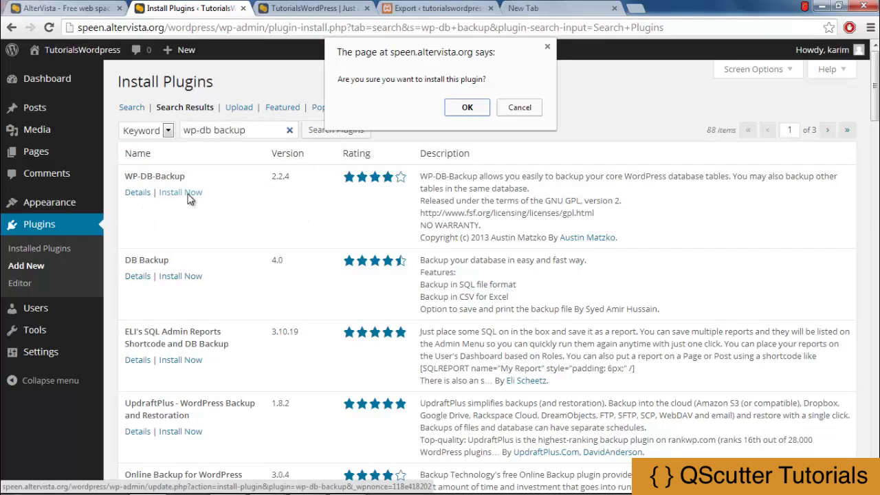
{"action": "left_click", "coordinate": [476, 112]}
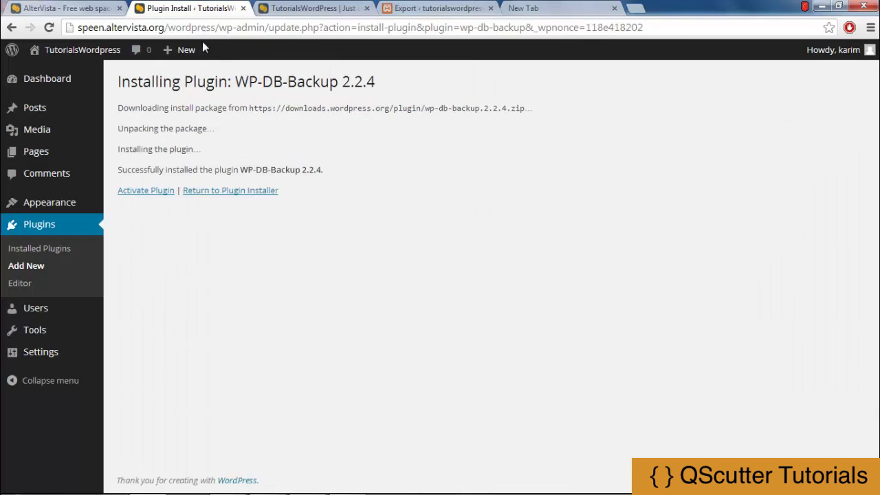
{"action": "left_click", "coordinate": [145, 193]}
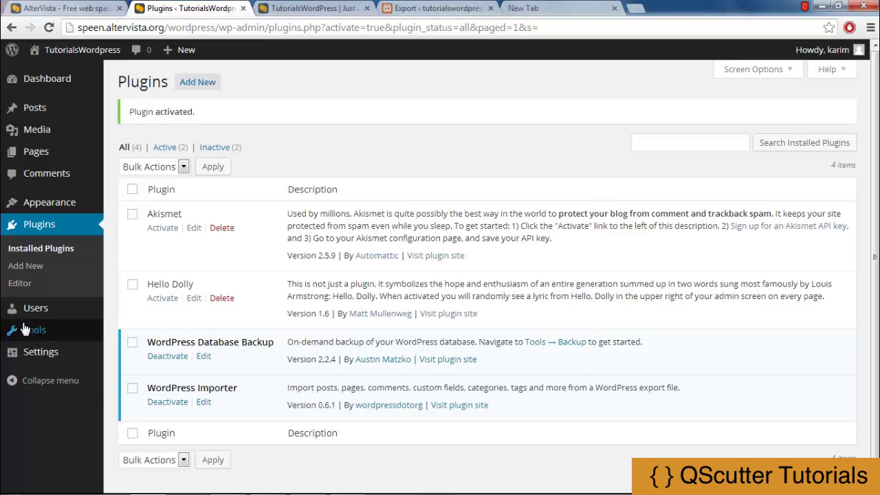
Open the plugin's Backup page and review the core tables, backup delivery options and scheduled backup choices.
{"action": "mouse_move", "coordinate": [33, 332]}
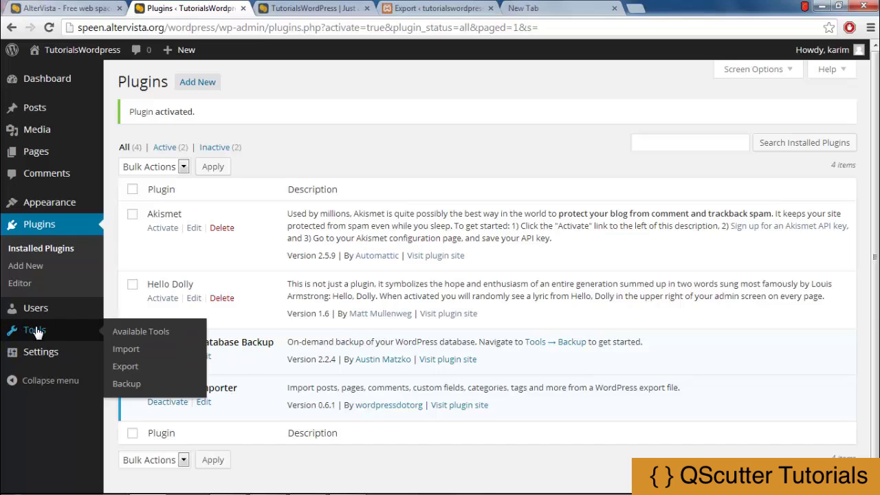
{"action": "left_click", "coordinate": [130, 385]}
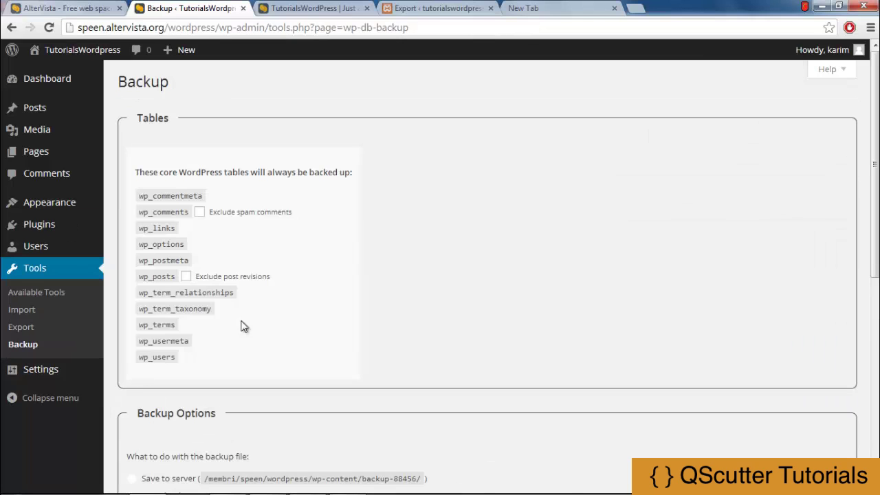
{"action": "mouse_move", "coordinate": [877, 211]}
{"action": "left_mouse_down"}
{"action": "mouse_move", "coordinate": [874, 352]}
{"action": "mouse_move", "coordinate": [876, 206]}
{"action": "left_mouse_up"}
{"action": "scroll", "coordinate": [499, 275], "scroll_direction": "down", "scroll_amount": 5}
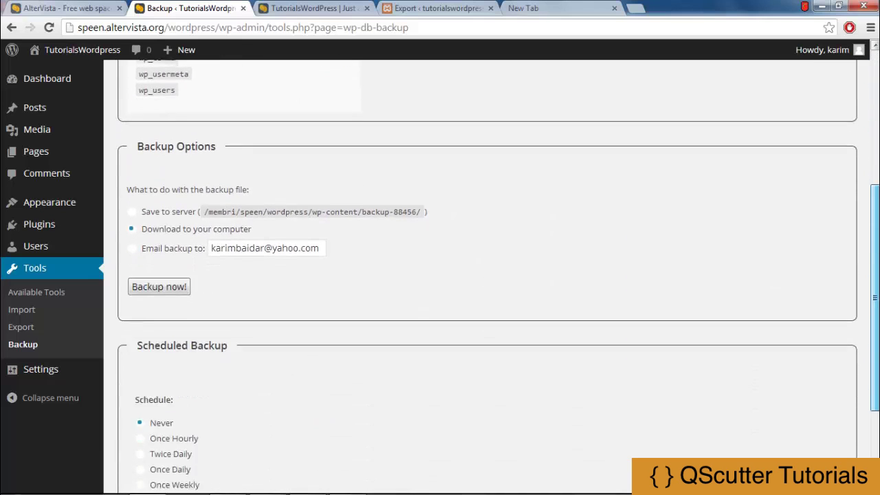
{"action": "scroll", "coordinate": [709, 395], "scroll_direction": "down", "scroll_amount": 1}
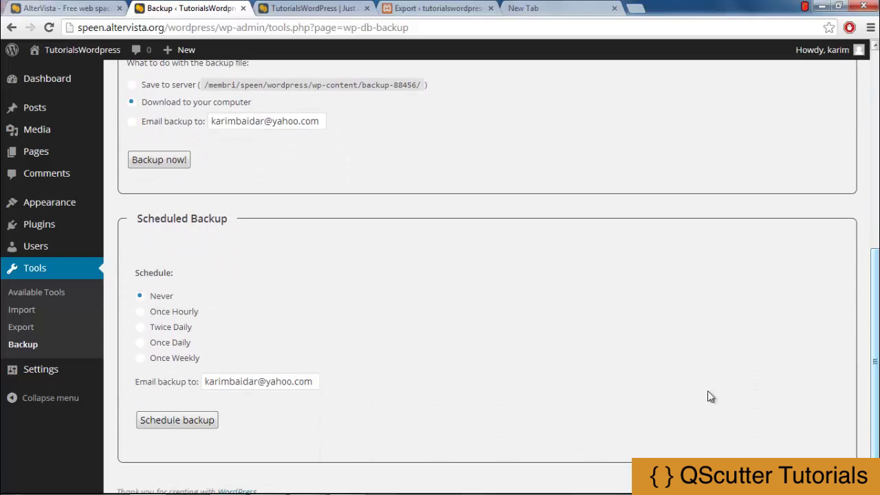
{"action": "left_click", "coordinate": [140, 295]}
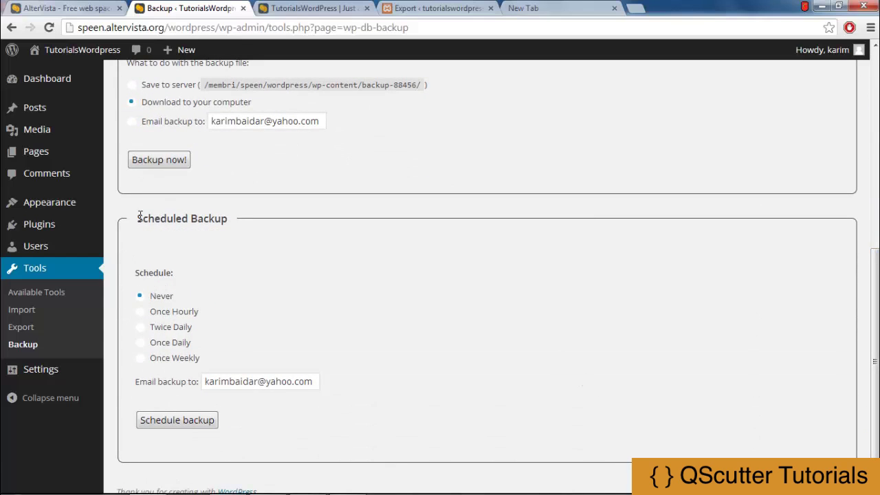
{"action": "left_click_drag", "start_coordinate": [140, 216], "coordinate": [189, 218]}
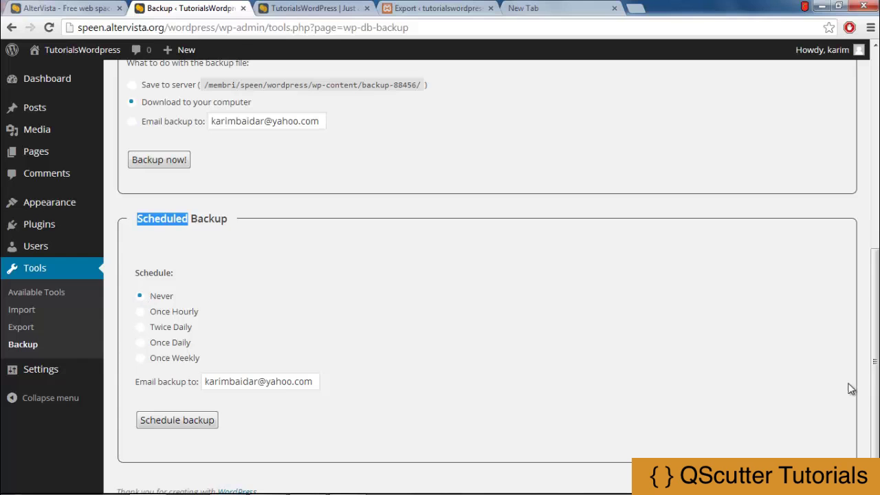
{"action": "scroll", "coordinate": [860, 389], "scroll_direction": "up", "scroll_amount": 1}
{"action": "left_click_drag", "start_coordinate": [876, 354], "coordinate": [876, 263]}
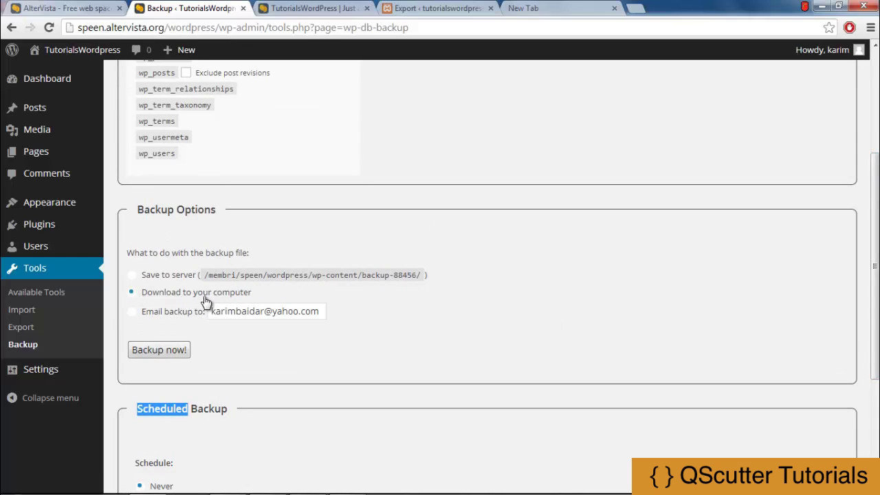
Run a database backup now with delivery by email to the prefilled address, and acknowledge its completion.
{"action": "left_click", "coordinate": [132, 314]}
{"action": "left_click", "coordinate": [133, 276]}
{"action": "left_click", "coordinate": [149, 311]}
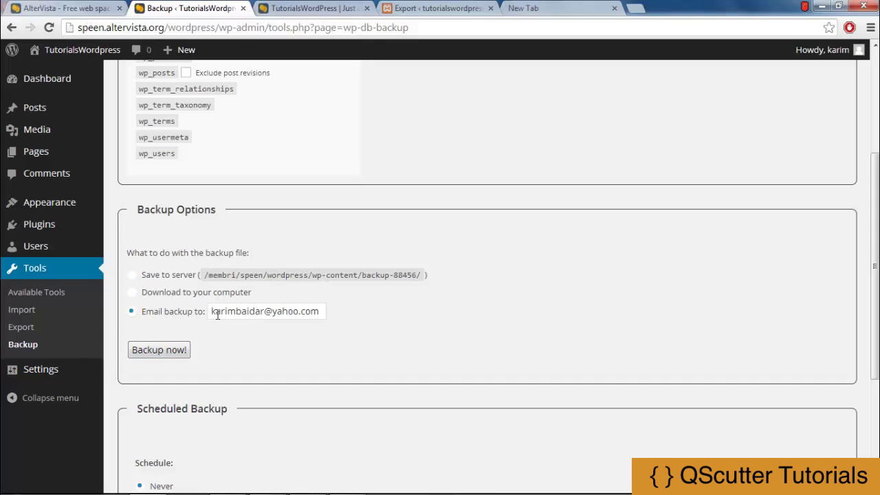
{"action": "left_click", "coordinate": [159, 354]}
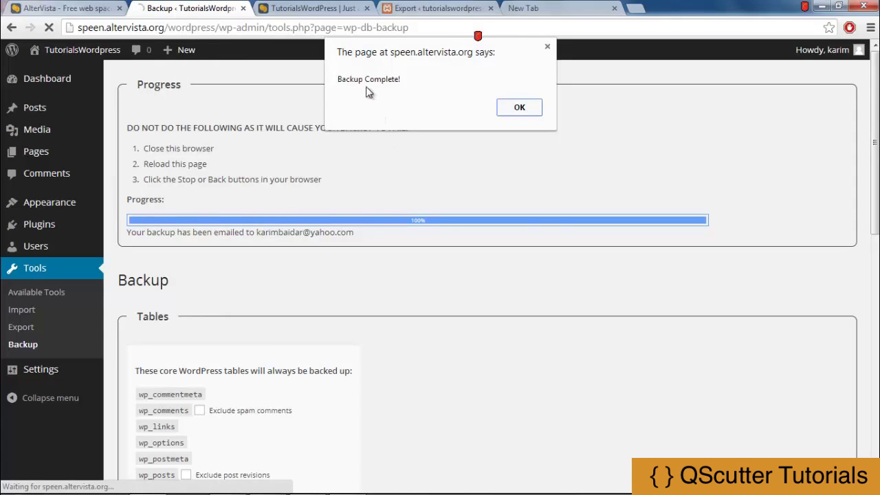
{"action": "left_click", "coordinate": [520, 109]}
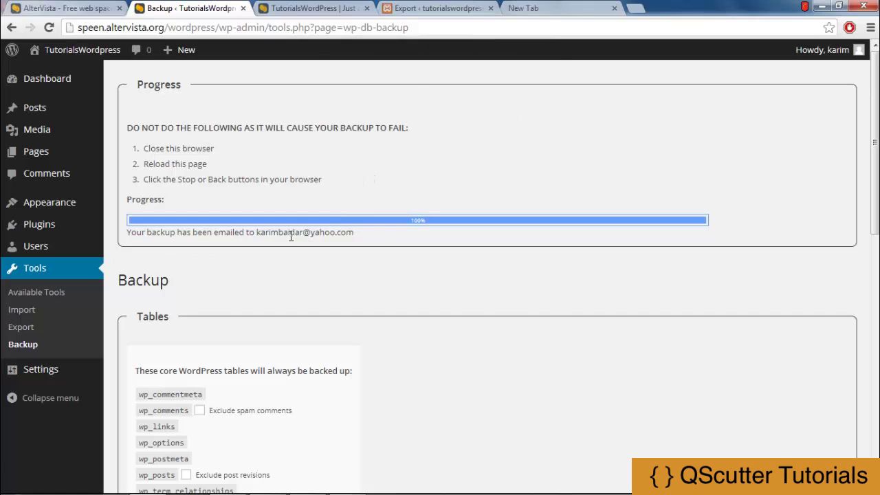
{"action": "left_click_drag", "start_coordinate": [353, 233], "coordinate": [258, 236]}
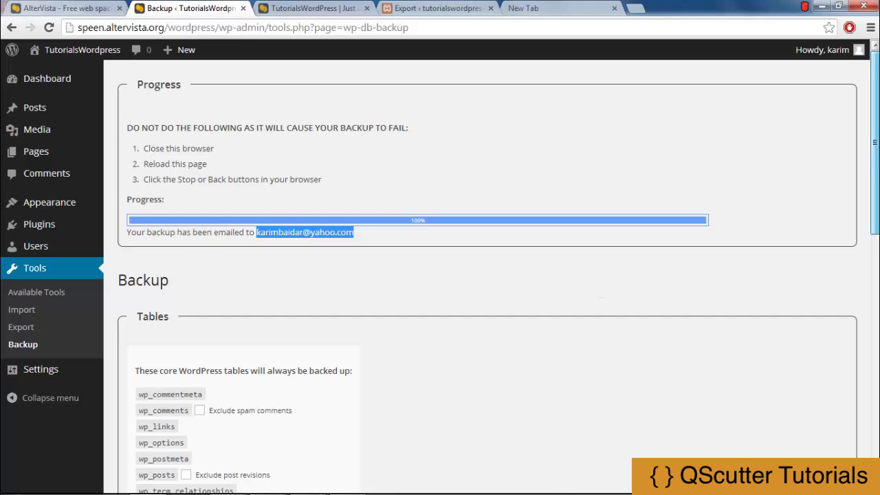
{"action": "scroll", "coordinate": [462, 242], "scroll_direction": "down", "scroll_amount": 3}
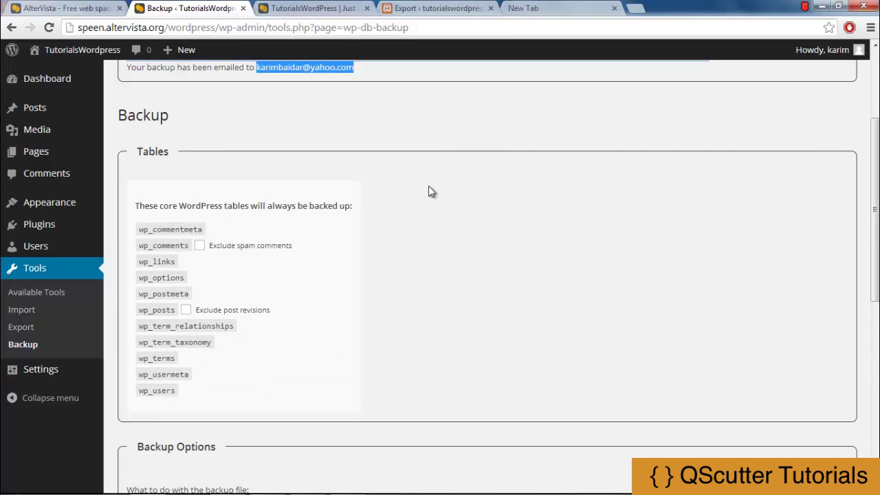
Switch to FileZilla, connect to the saved speen.altervista.org site and open its remote wordpress folder.
{"action": "left_click", "coordinate": [822, 7]}
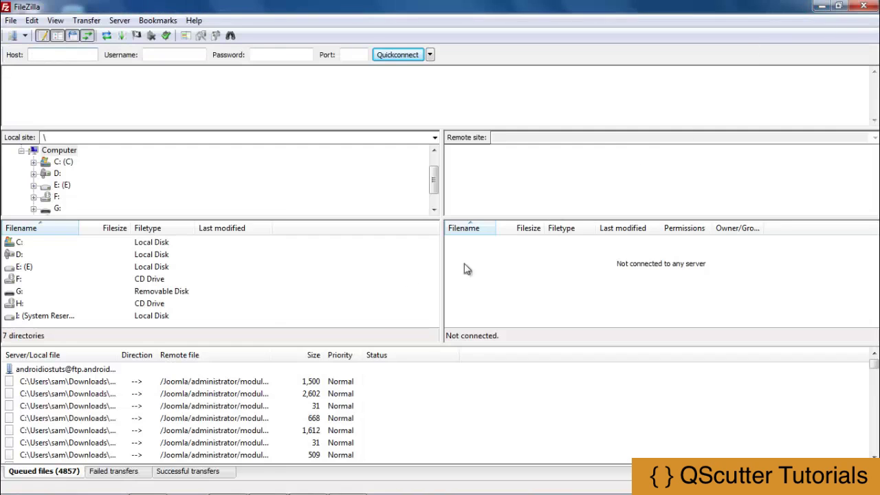
{"action": "left_click", "coordinate": [25, 35]}
{"action": "left_click", "coordinate": [44, 65]}
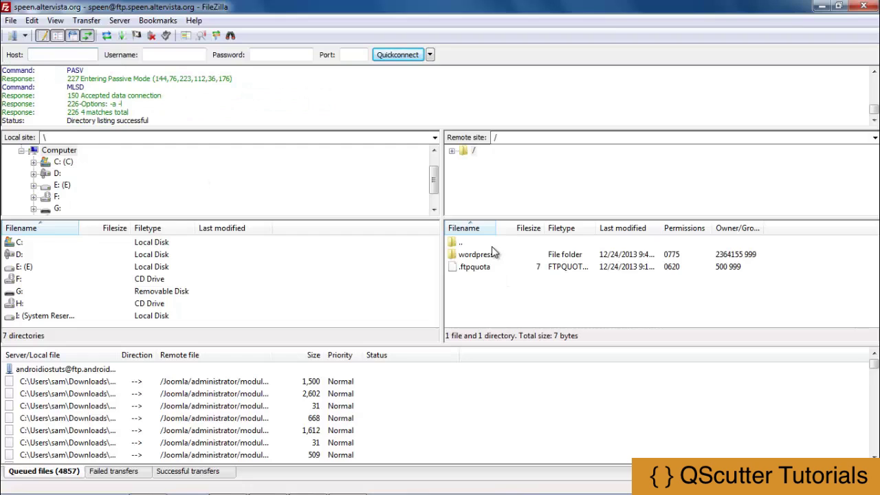
{"action": "double_click", "coordinate": [475, 256]}
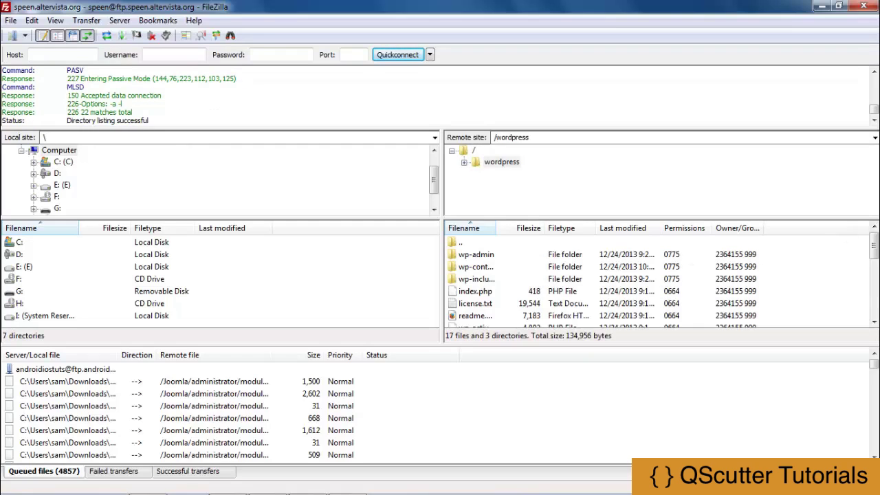
Widen the remote listing's Filename column and set the local site to the Desktop folder.
{"action": "left_click_drag", "start_coordinate": [874, 249], "coordinate": [875, 256]}
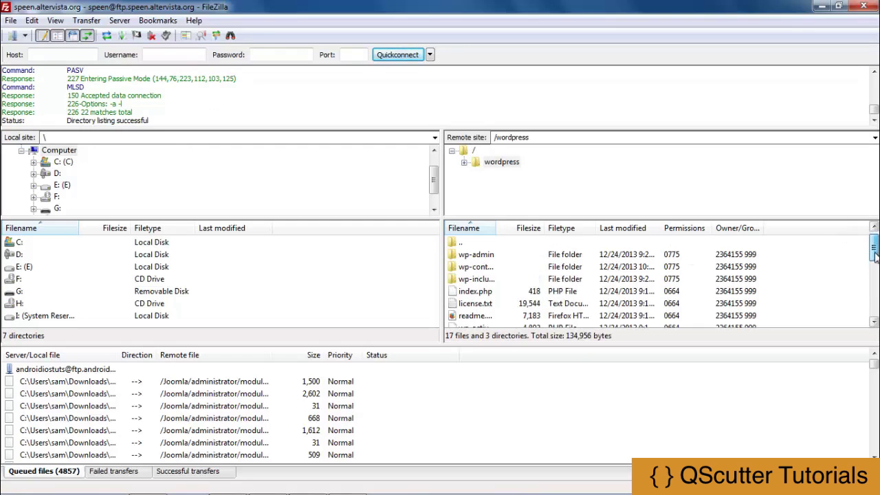
{"action": "left_click", "coordinate": [486, 270]}
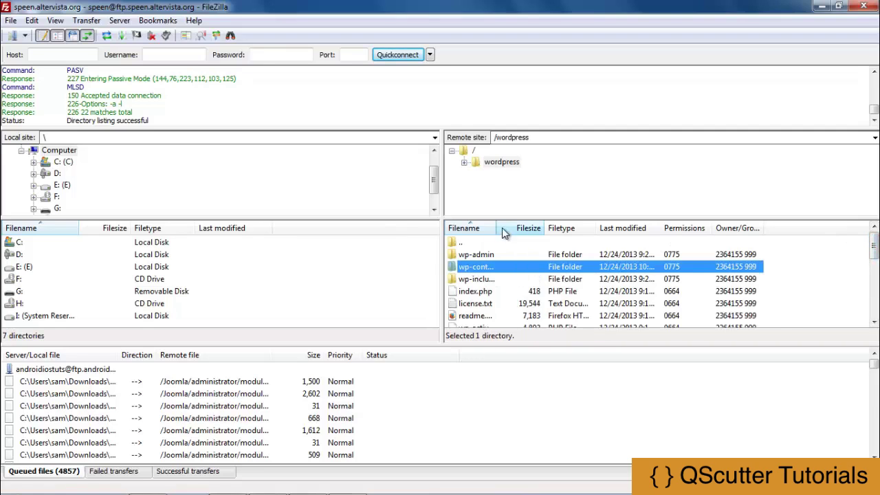
{"action": "left_click_drag", "start_coordinate": [513, 228], "coordinate": [569, 227]}
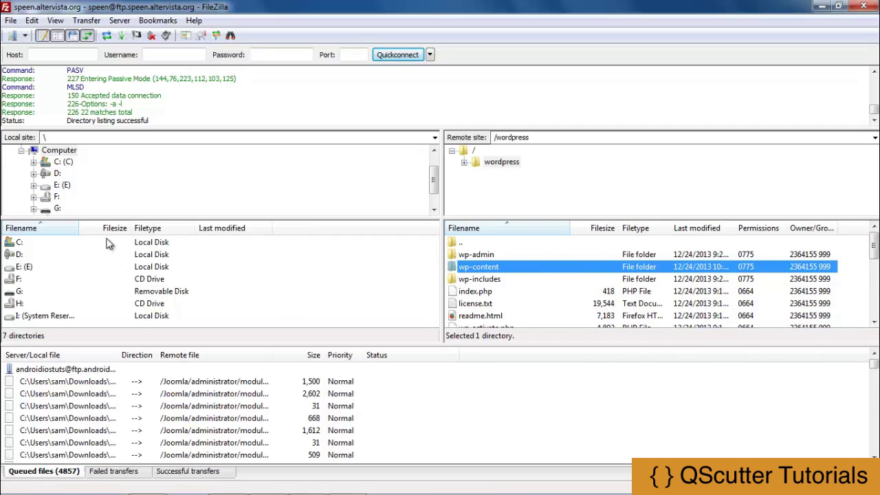
{"action": "left_click_drag", "start_coordinate": [438, 181], "coordinate": [441, 163]}
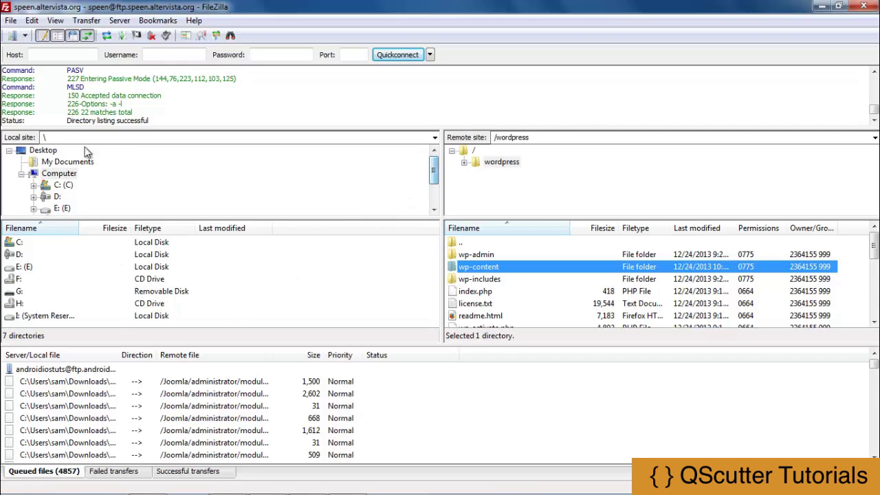
{"action": "left_click", "coordinate": [52, 154]}
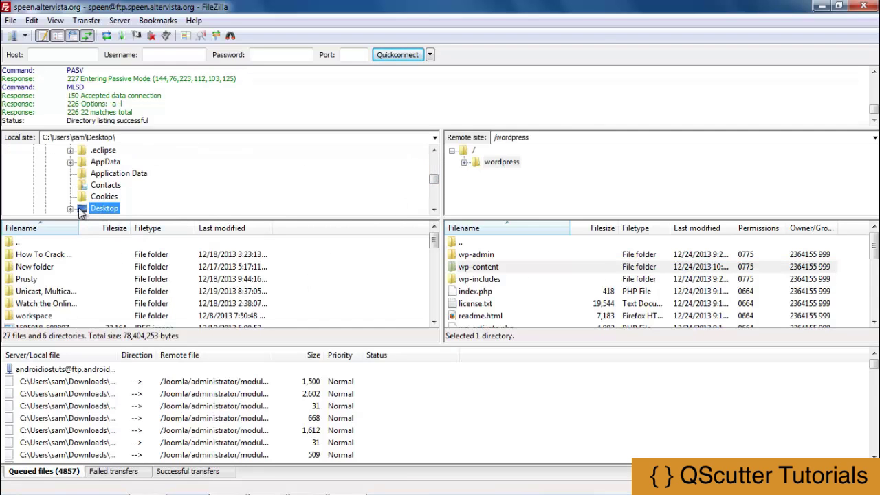
Create a new folder named WordpressBackup on the Windows desktop.
{"action": "left_click", "coordinate": [822, 6]}
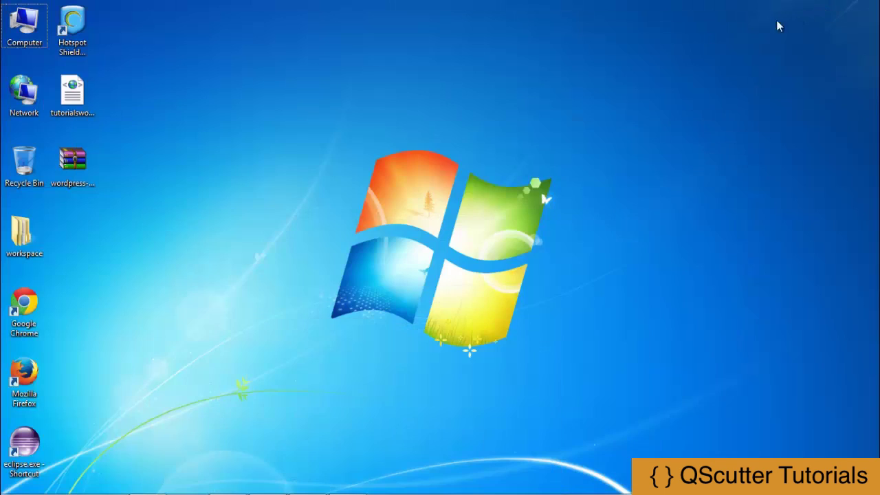
{"action": "right_click", "coordinate": [159, 151]}
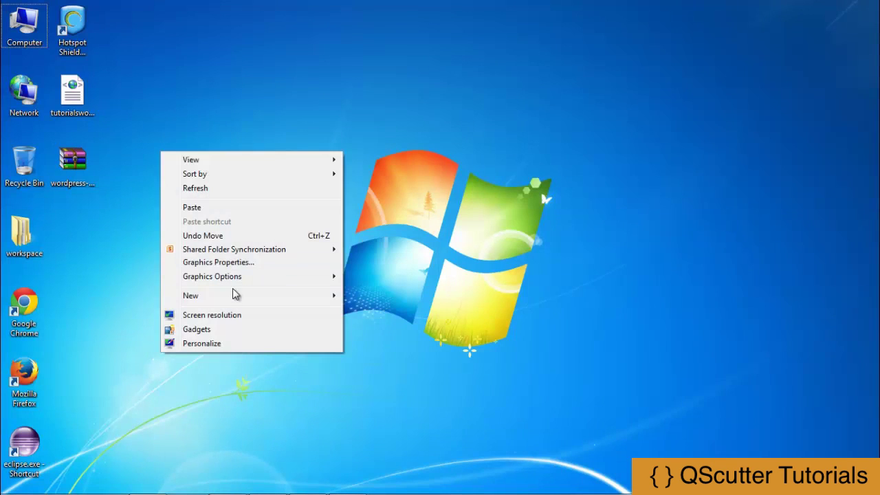
{"action": "mouse_move", "coordinate": [238, 297]}
{"action": "left_click", "coordinate": [365, 294]}
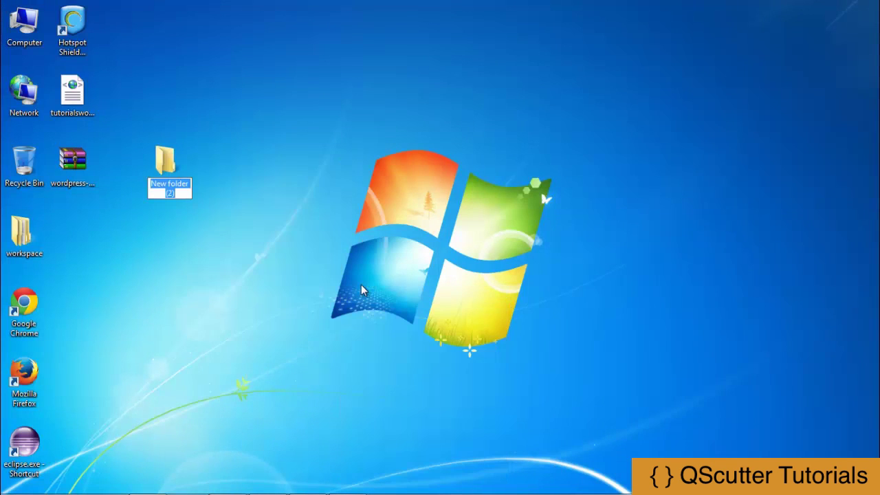
{"action": "type", "text": "WordpressBackup"}
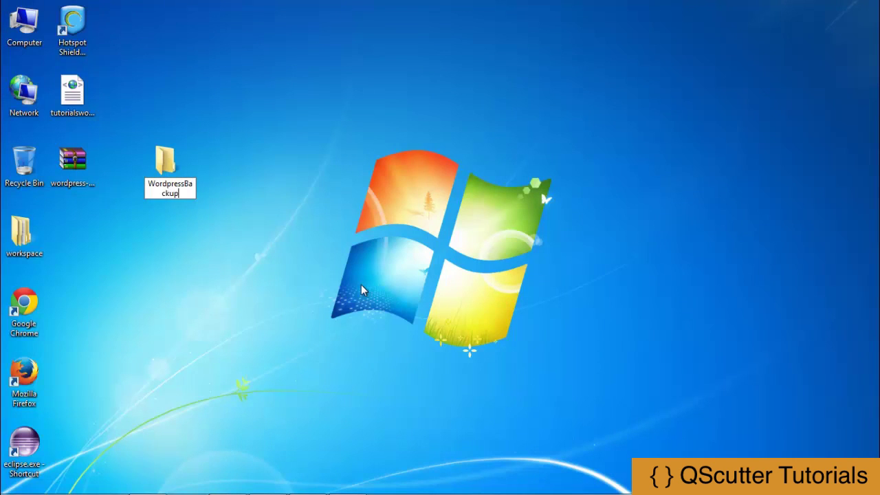
{"action": "key", "text": "Return"}
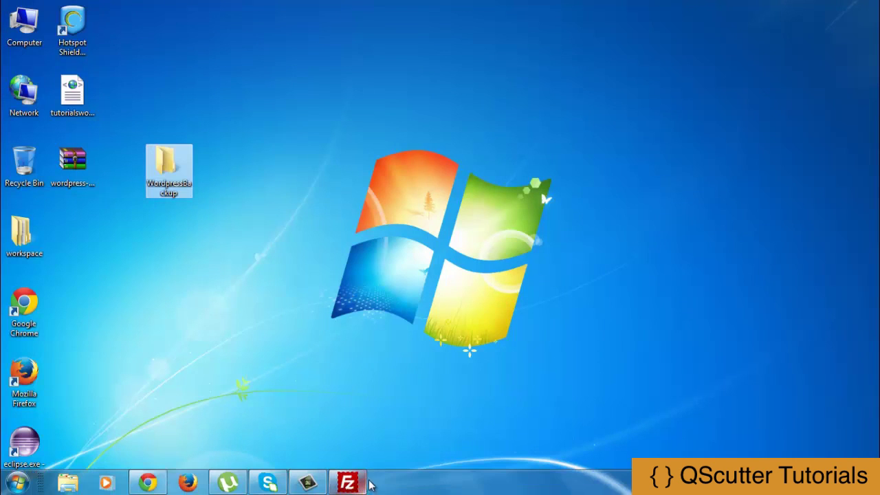
Switch back to FileZilla and set the local site to the WordpressBackup folder on the Desktop.
{"action": "left_click", "coordinate": [357, 484]}
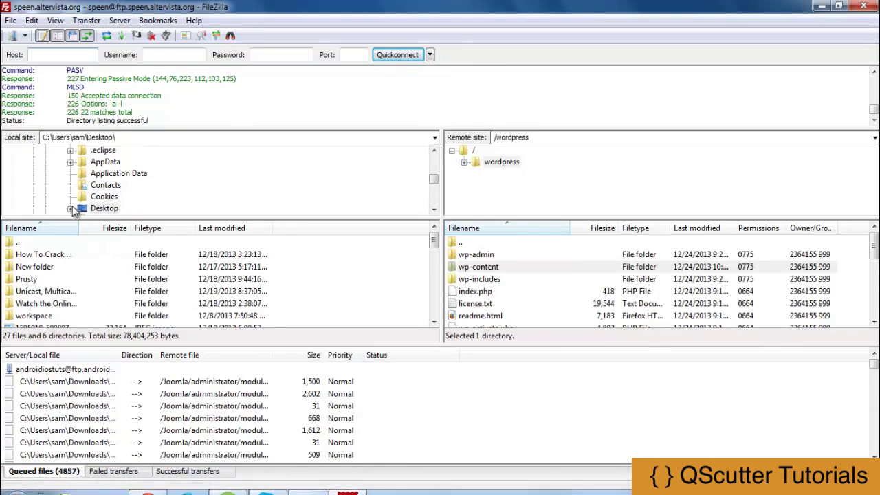
{"action": "left_click", "coordinate": [71, 209]}
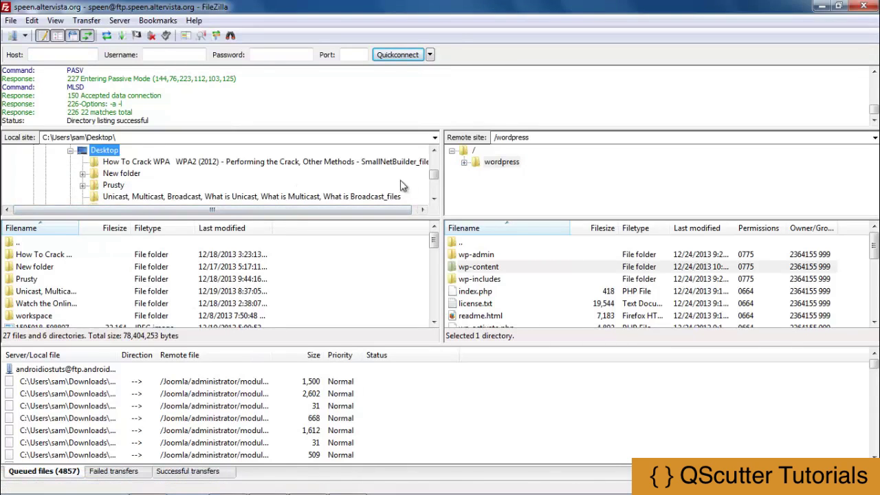
{"action": "left_click_drag", "start_coordinate": [434, 176], "coordinate": [436, 189]}
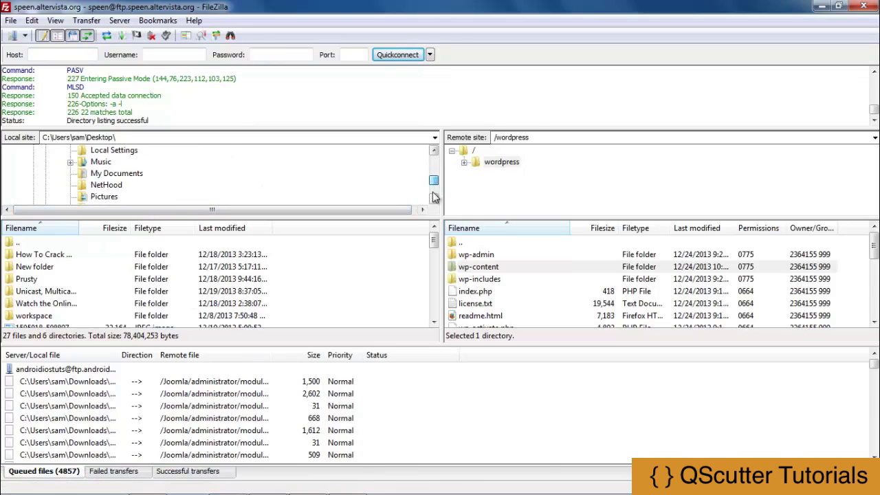
{"action": "left_click", "coordinate": [435, 151]}
{"action": "left_click", "coordinate": [436, 151]}
{"action": "left_click", "coordinate": [436, 151]}
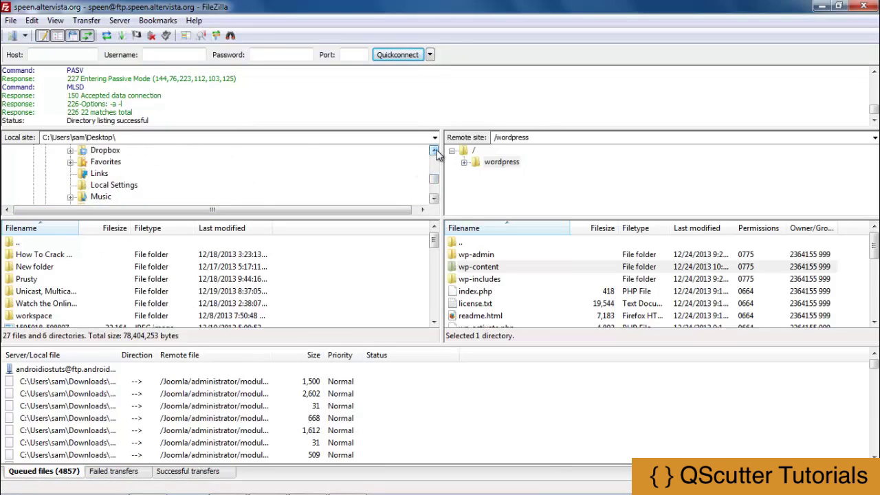
{"action": "left_click", "coordinate": [437, 151]}
{"action": "left_click", "coordinate": [436, 151]}
{"action": "left_click", "coordinate": [436, 150]}
{"action": "left_click", "coordinate": [436, 151]}
{"action": "left_click", "coordinate": [436, 151]}
{"action": "left_click", "coordinate": [436, 150]}
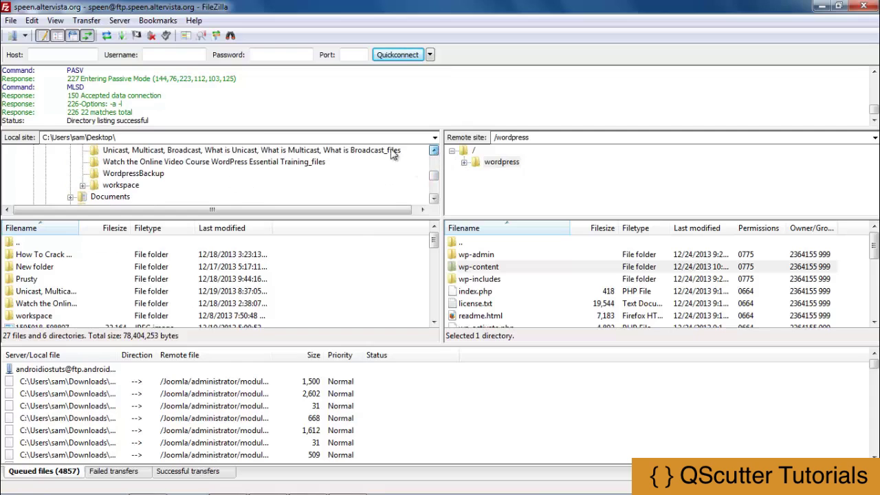
{"action": "left_click", "coordinate": [134, 174]}
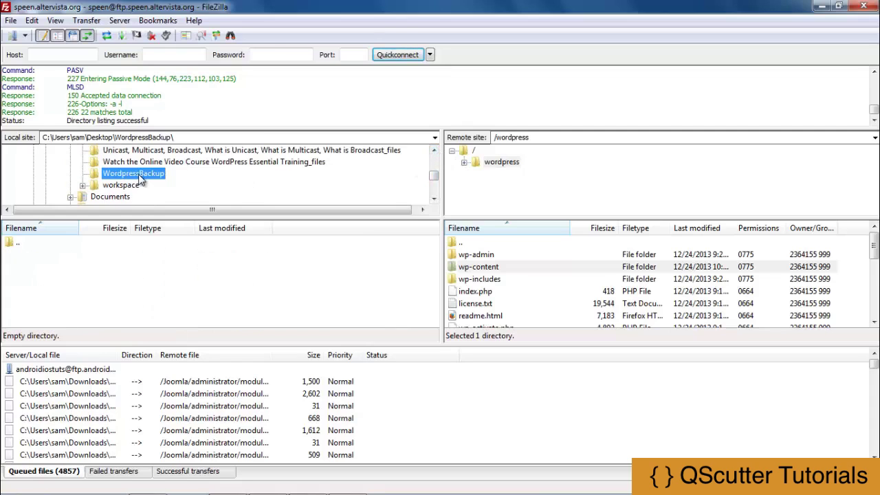
Download the remote wp-content folder into the local WordpressBackup folder.
{"action": "right_click", "coordinate": [467, 270]}
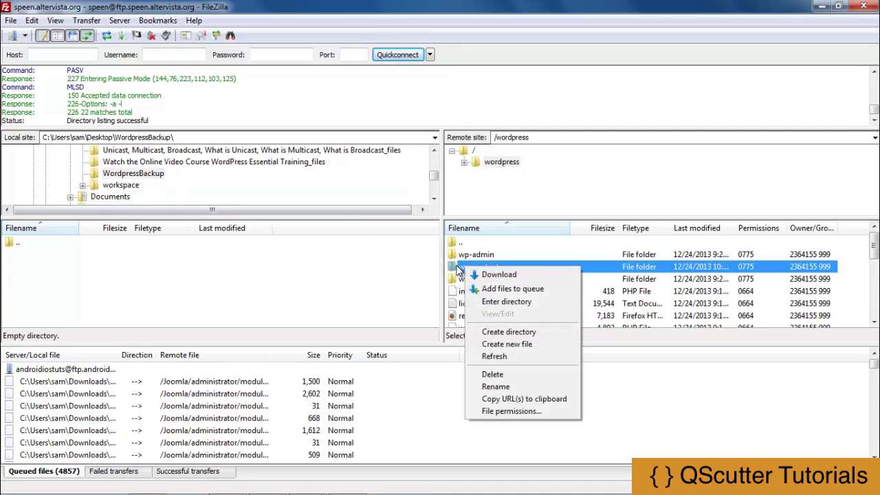
{"action": "left_click", "coordinate": [452, 269]}
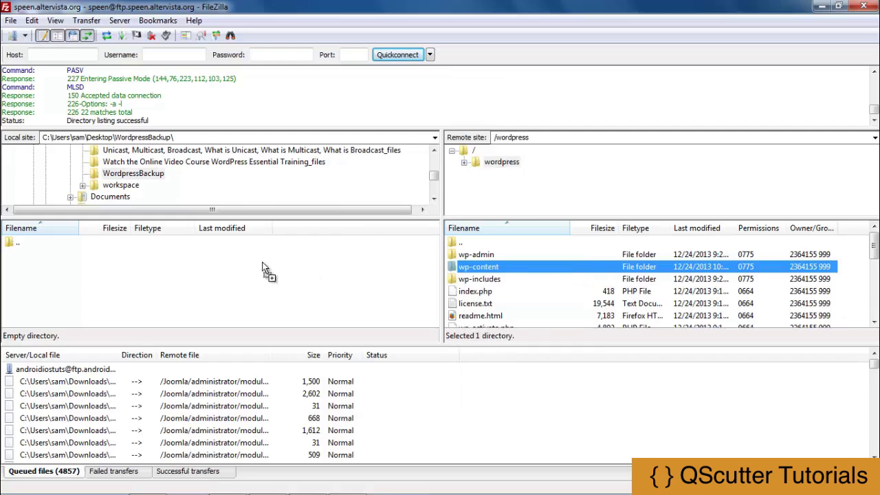
{"action": "left_click_drag", "start_coordinate": [265, 270], "coordinate": [47, 277]}
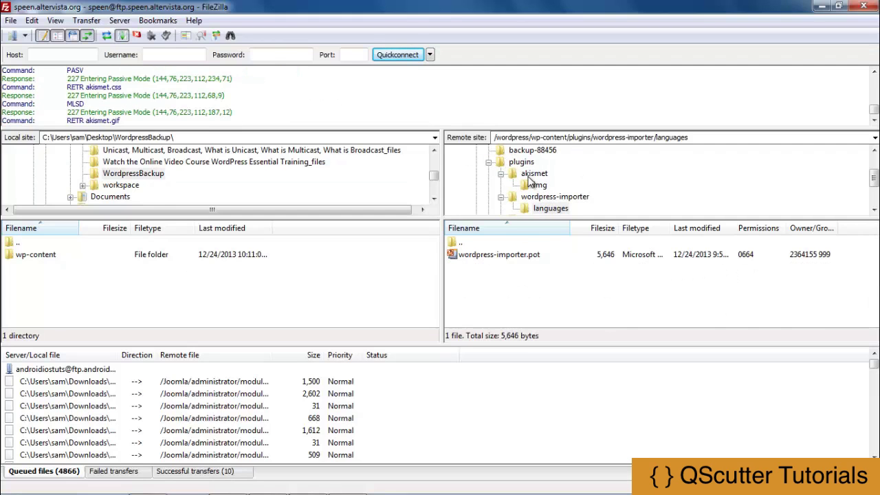
Check the downloaded wp-content folder inside WordpressBackup on the Windows desktop, and return to the desktop.
{"action": "left_click", "coordinate": [822, 7]}
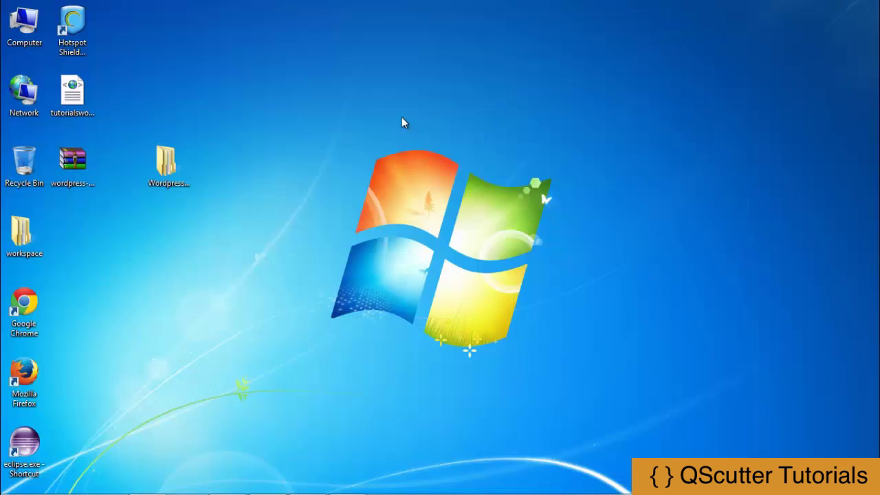
{"action": "double_click", "coordinate": [191, 165]}
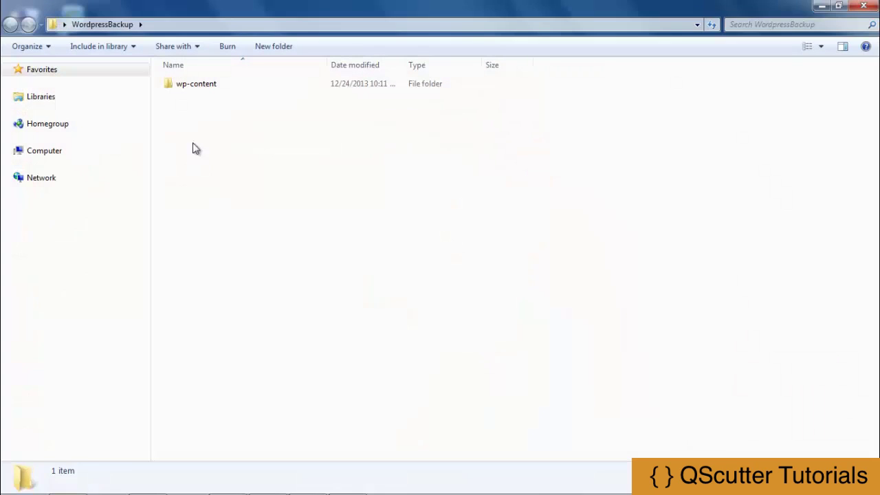
{"action": "double_click", "coordinate": [198, 88]}
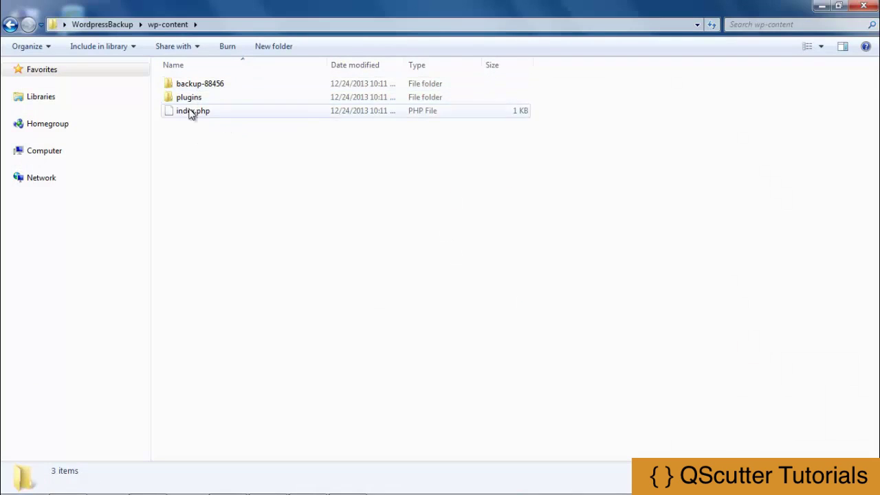
{"action": "left_click", "coordinate": [8, 24]}
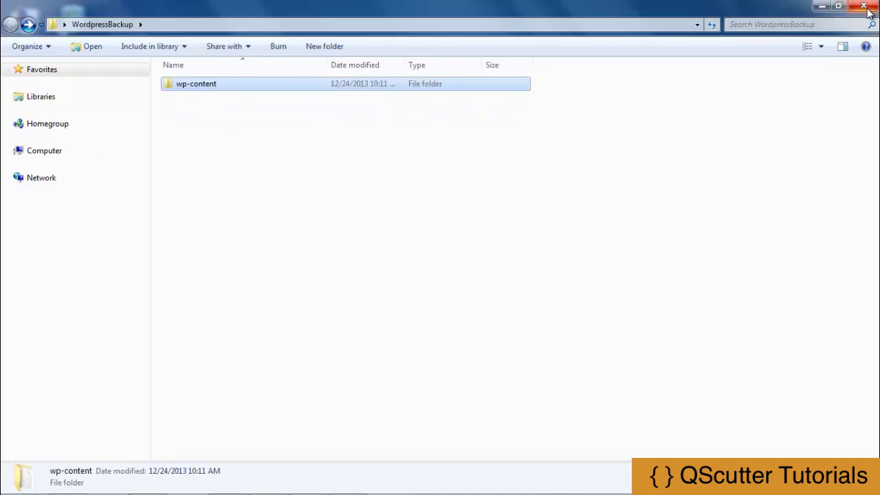
{"action": "left_click", "coordinate": [818, 10]}
{"action": "left_click", "coordinate": [180, 157]}
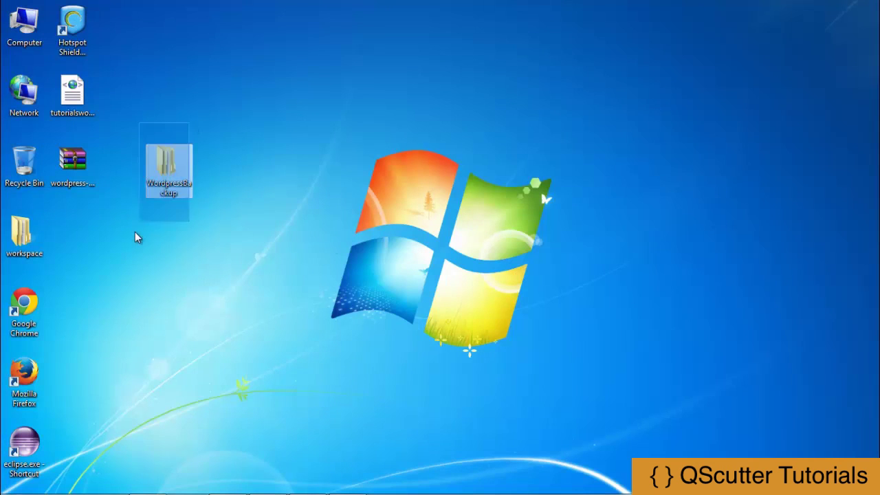